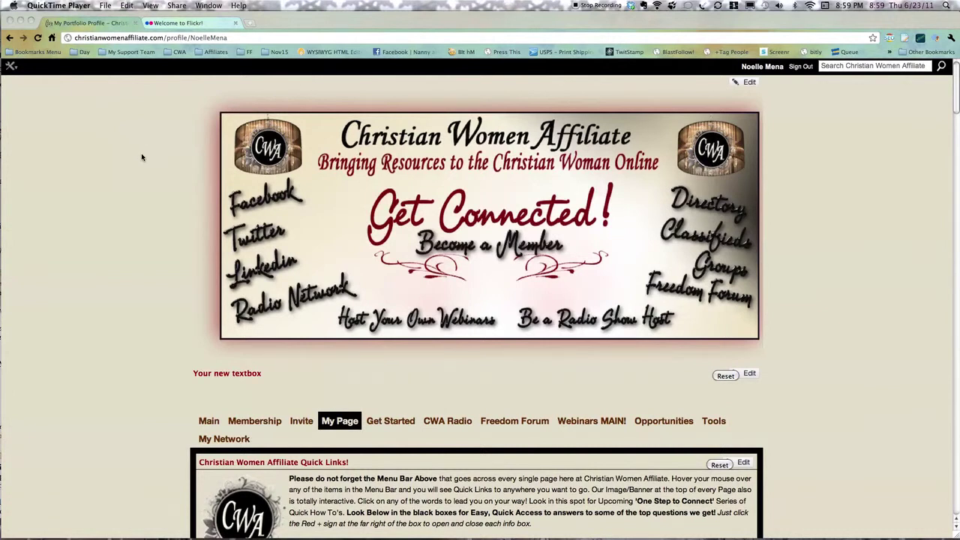
# Scroll through the member's page to locate the My Photos box.
pyautogui.scroll(-6, 140, 169)
pyautogui.scroll(-6, 139, 171)
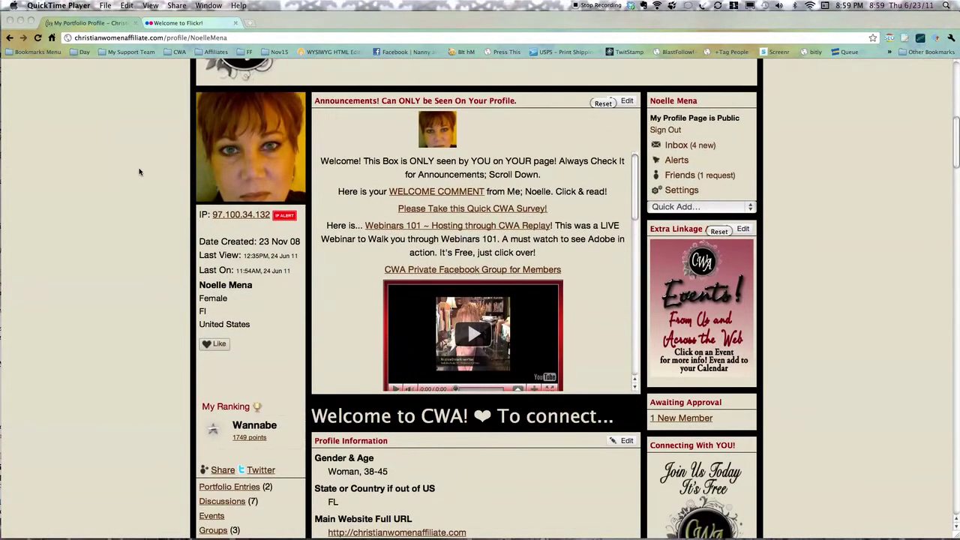
pyautogui.scroll(10, 138, 172)
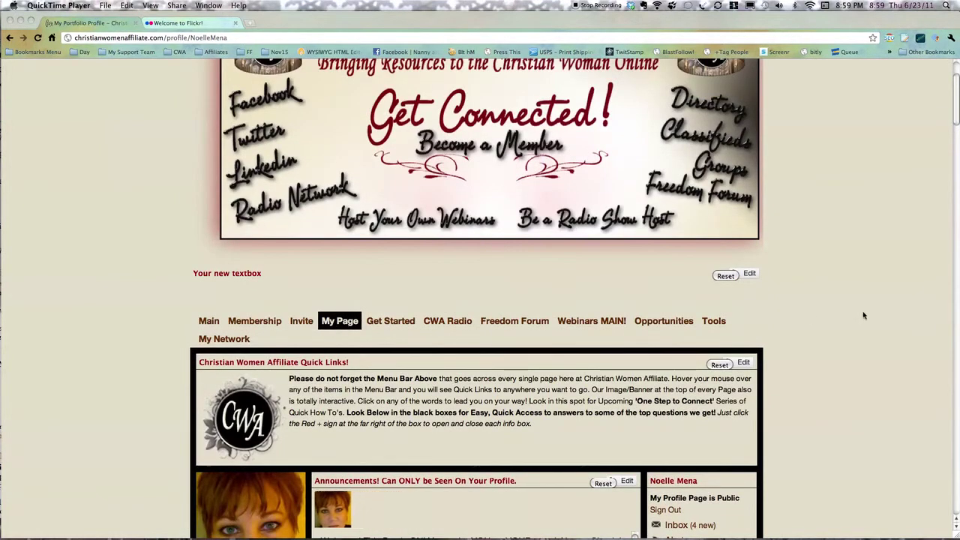
pyautogui.scroll(-6, 868, 300)
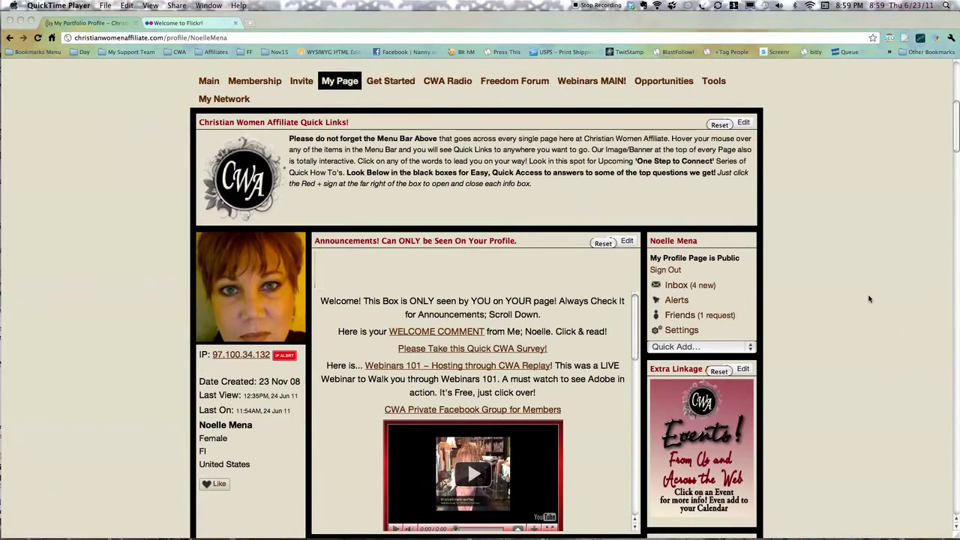
pyautogui.scroll(-9, 869, 300)
pyautogui.scroll(-19, 869, 299)
pyautogui.scroll(-20, 869, 299)
pyautogui.scroll(2, 867, 294)
pyautogui.scroll(5, 868, 294)
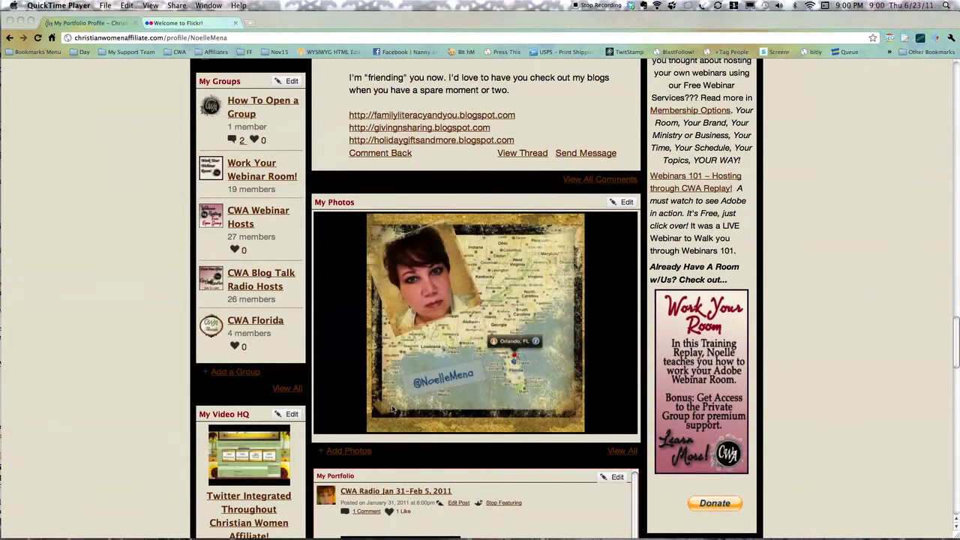
# Open the Add Photos page and review the supported photo file formats in the uploader.
pyautogui.click(359, 451)
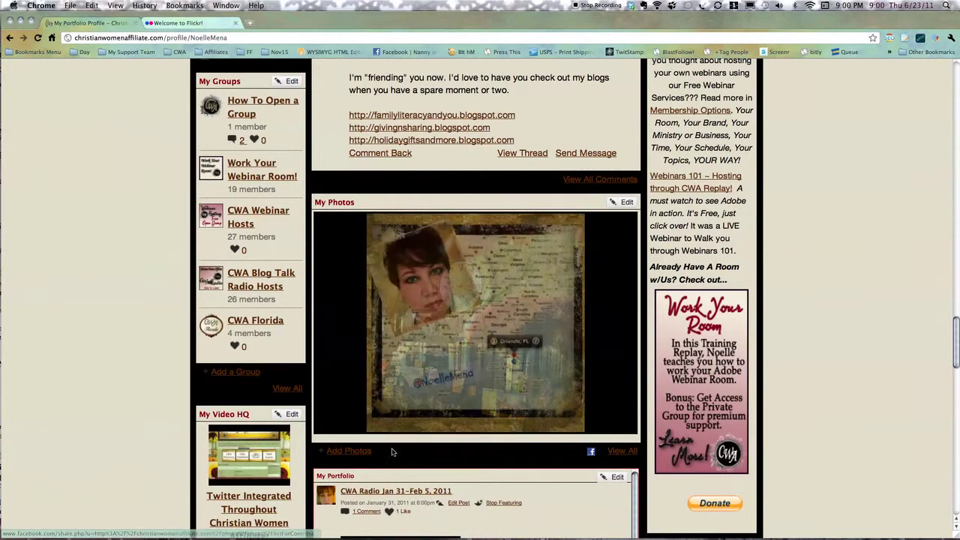
pyautogui.click(365, 453)
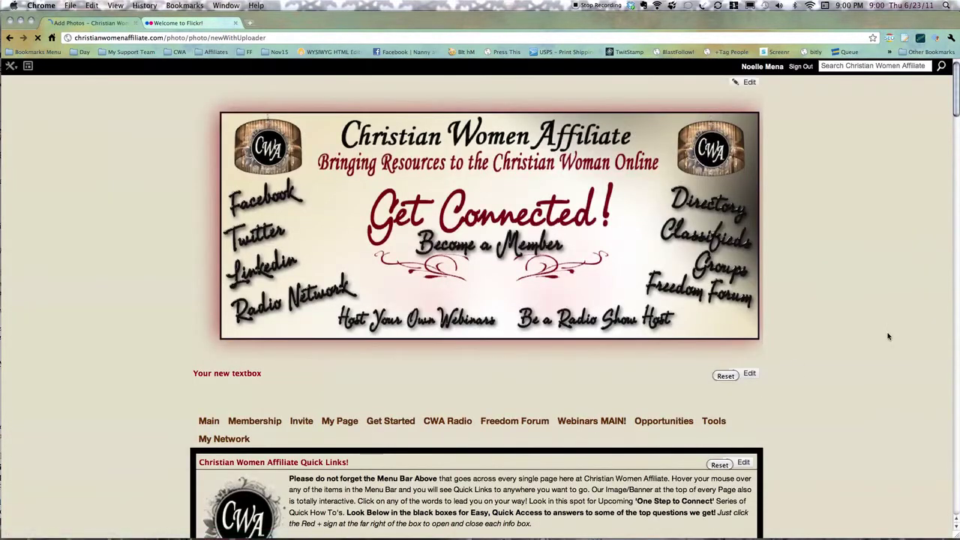
pyautogui.scroll(-10, 896, 341)
pyautogui.scroll(-3, 888, 336)
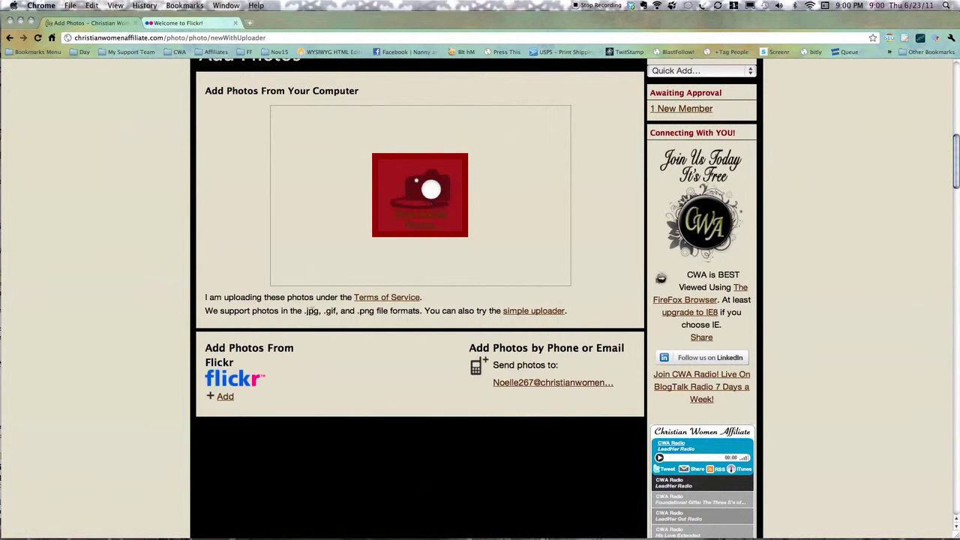
pyautogui.moveTo(302, 310); pyautogui.dragTo(319, 311)
pyautogui.moveTo(391, 311); pyautogui.dragTo(408, 310)
# Choose Add Photos From Flickr and read the explanation about linking a Flickr account.
pyautogui.click(226, 398)
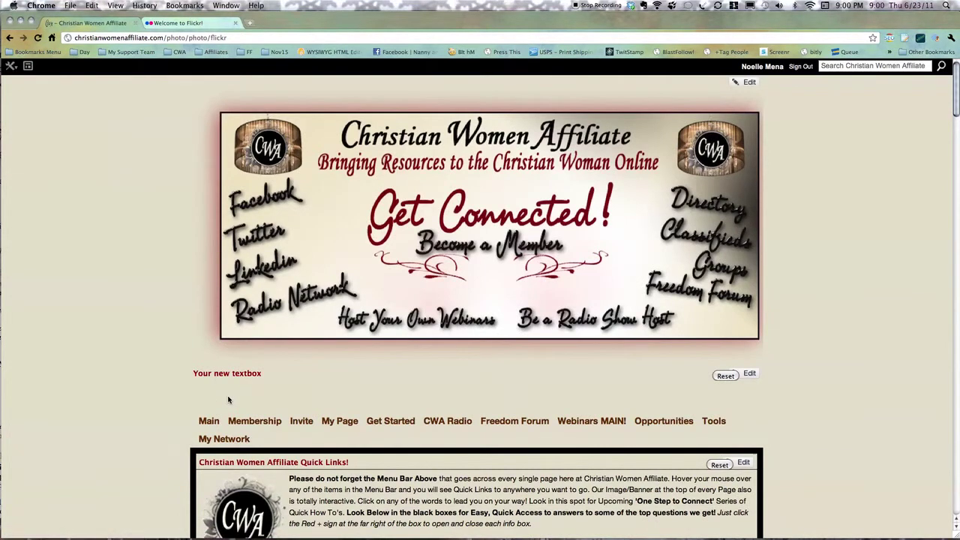
pyautogui.scroll(-10, 851, 244)
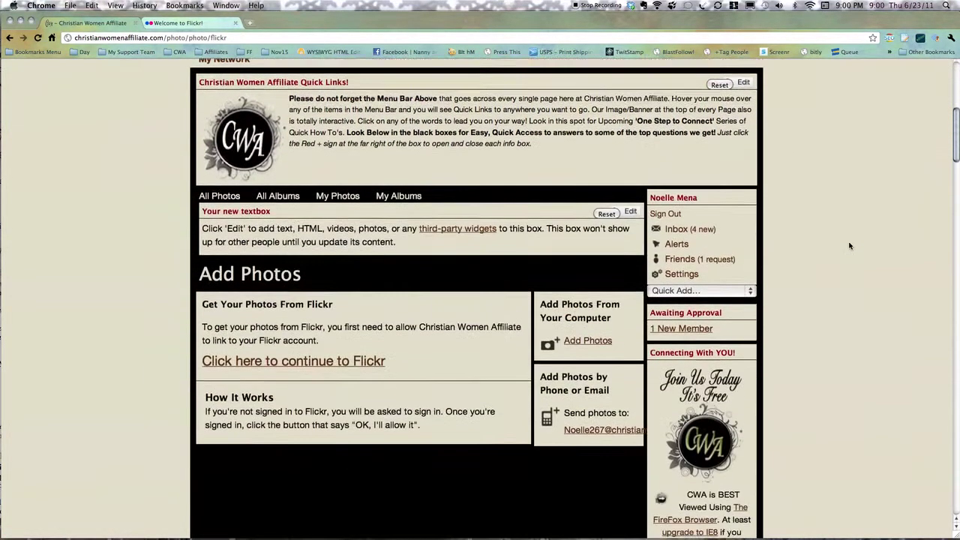
pyautogui.scroll(-1, 850, 245)
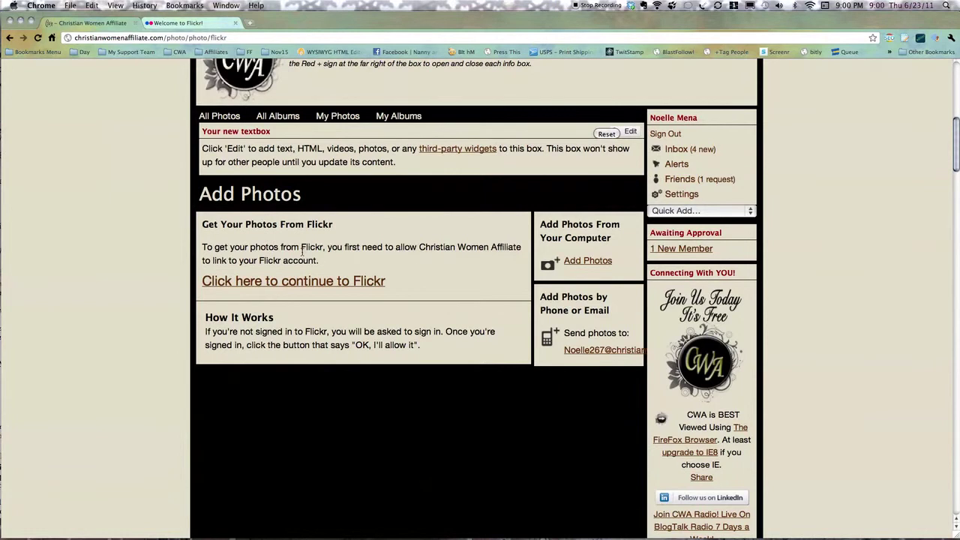
pyautogui.moveTo(328, 262); pyautogui.dragTo(201, 247)
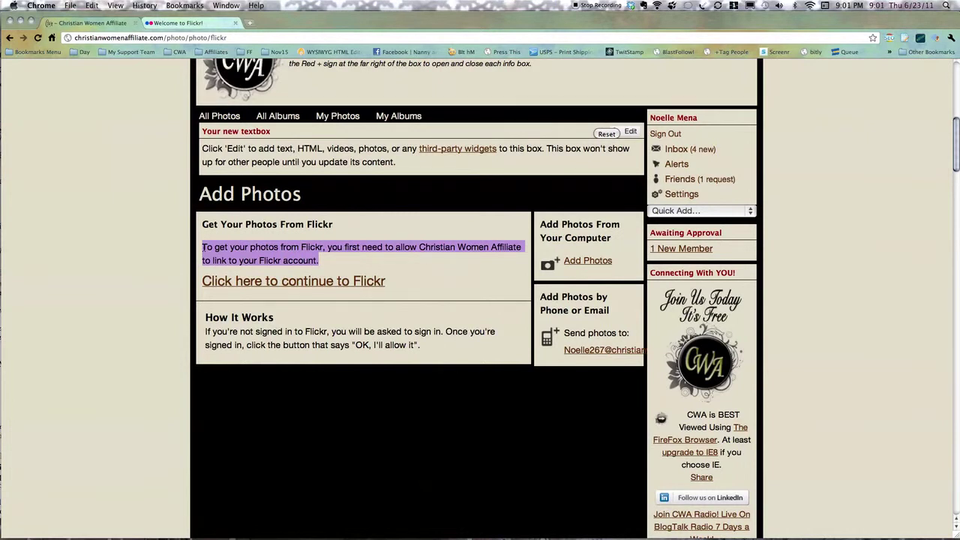
# Continue to the Flickr authorization page to link the Flickr account.
pyautogui.click(338, 288)
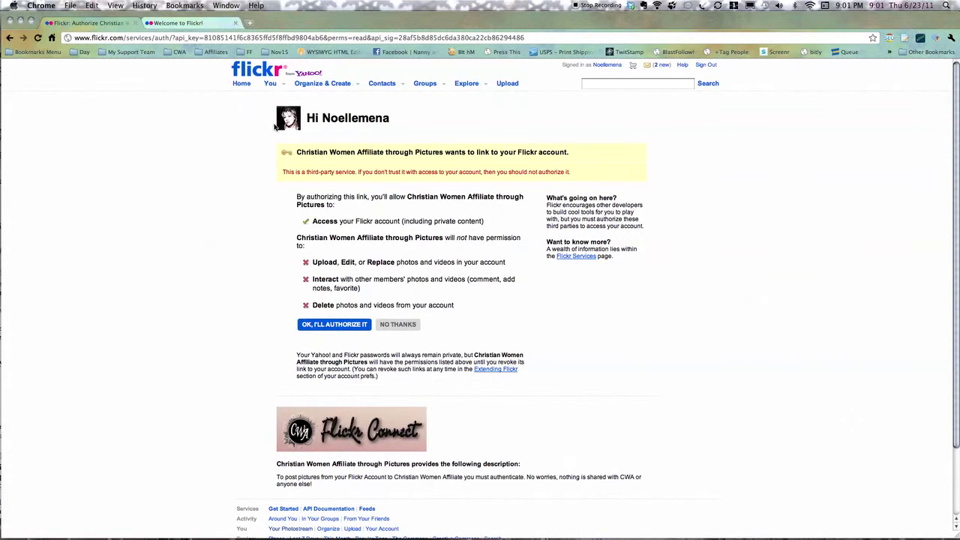
pyautogui.moveTo(307, 126)
# Authorize Flickr access, then set 'Get my' to the 50 most recent photos.
pyautogui.click(337, 325)
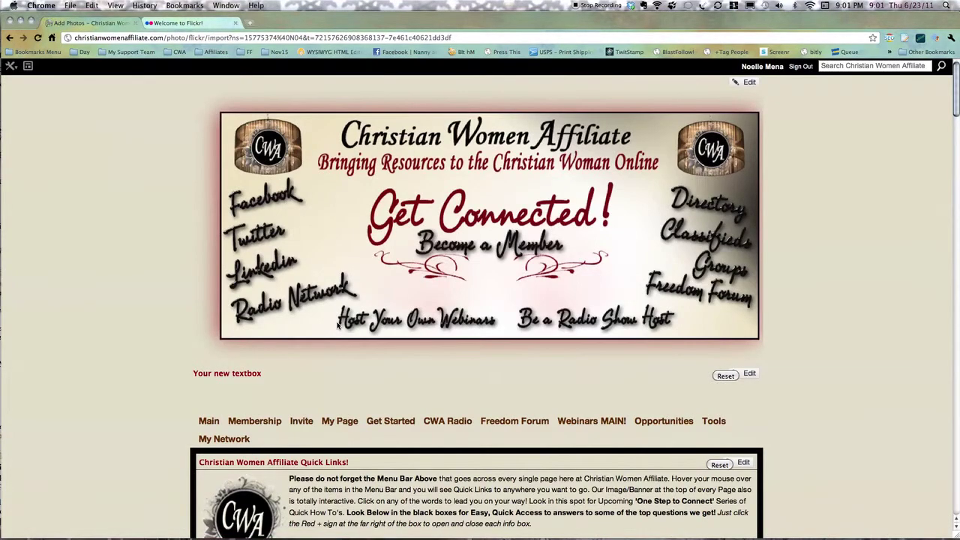
pyautogui.scroll(-10, 799, 252)
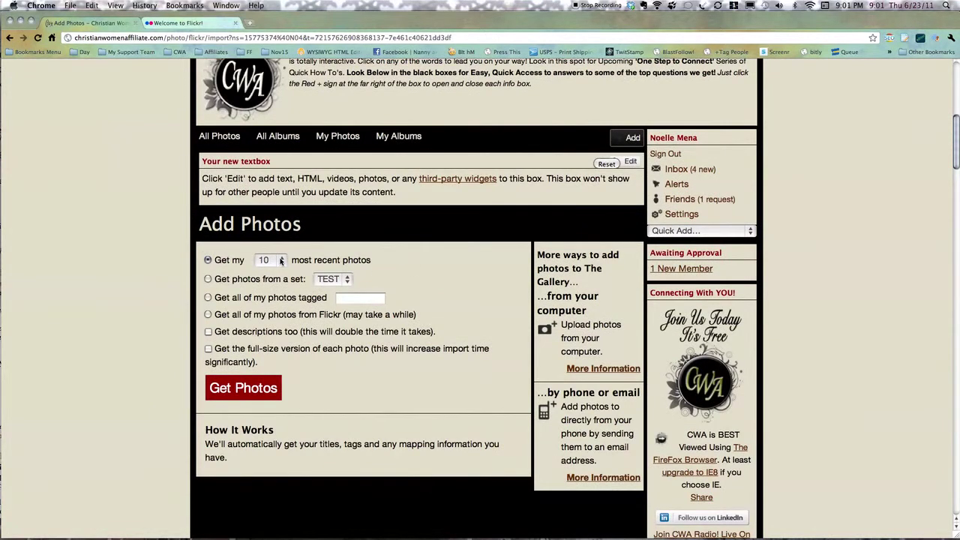
pyautogui.click(281, 260)
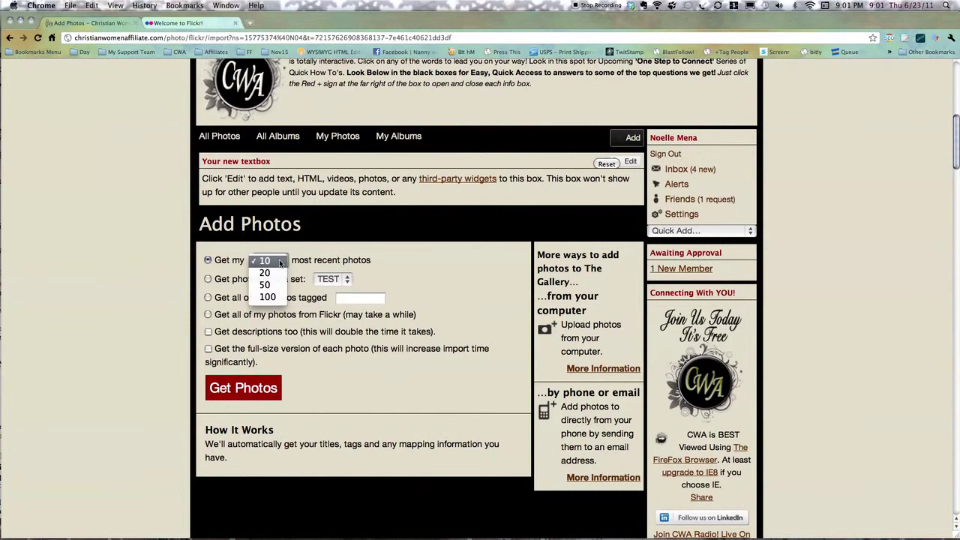
pyautogui.click(279, 262)
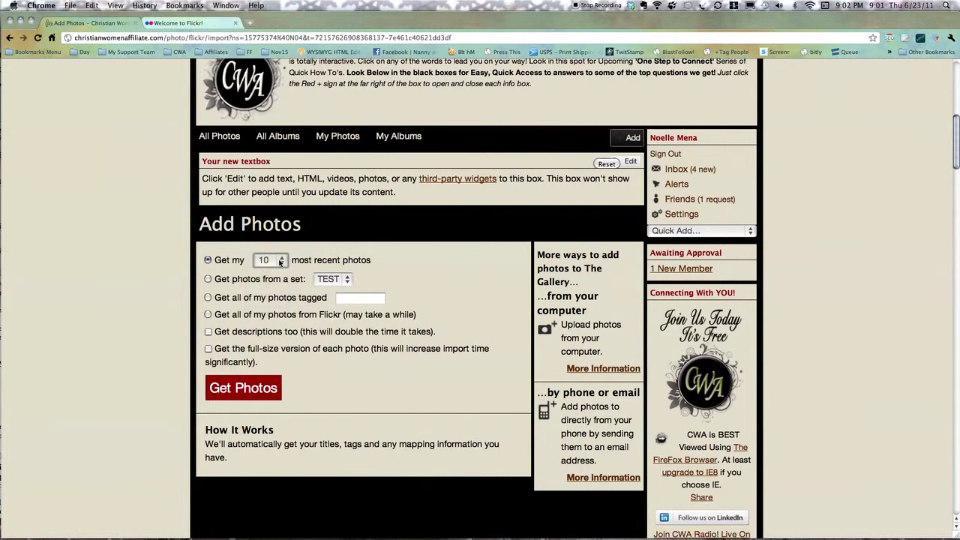
pyautogui.click(282, 263)
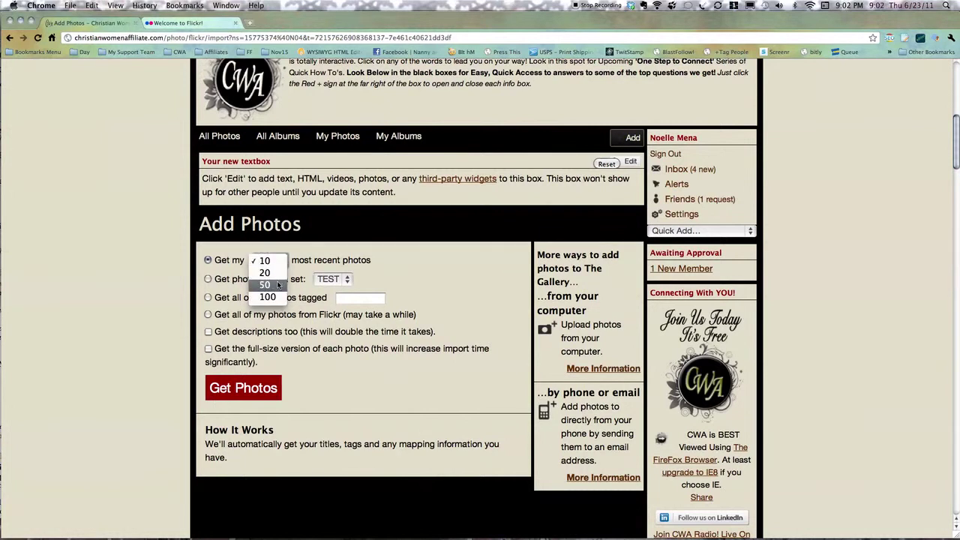
pyautogui.click(276, 284)
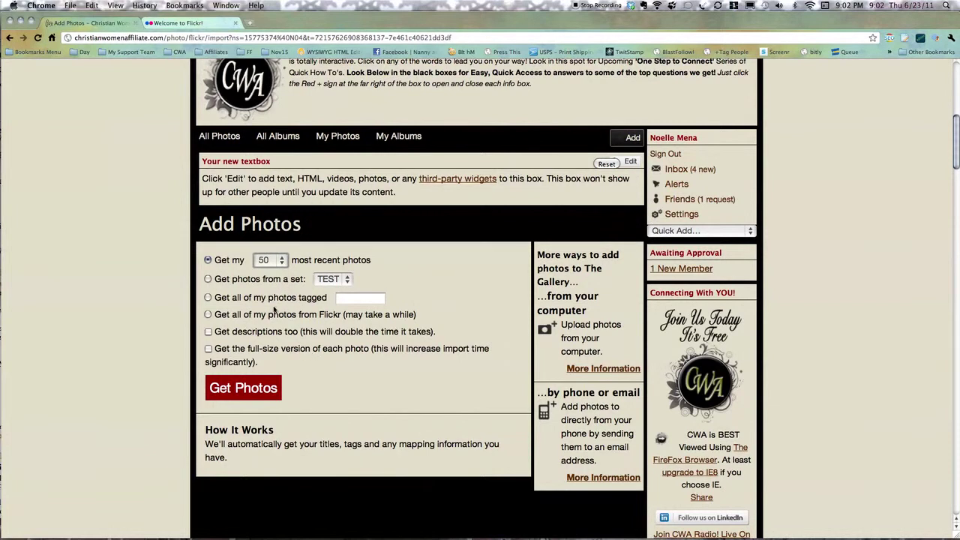
# Review the TEST set and tag options, then import the most recent photos with descriptions.
pyautogui.click(341, 283)
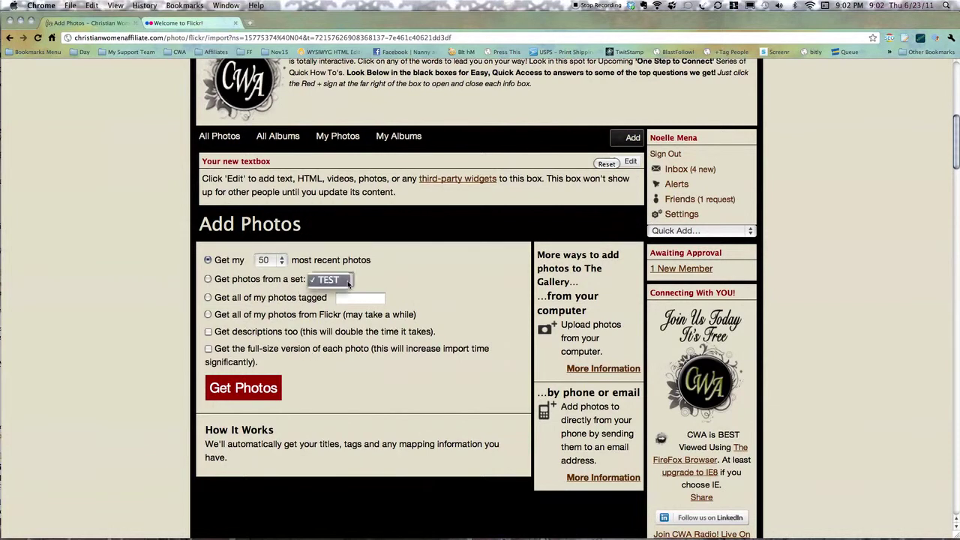
pyautogui.click(345, 282)
pyautogui.click(348, 283)
pyautogui.click(378, 281)
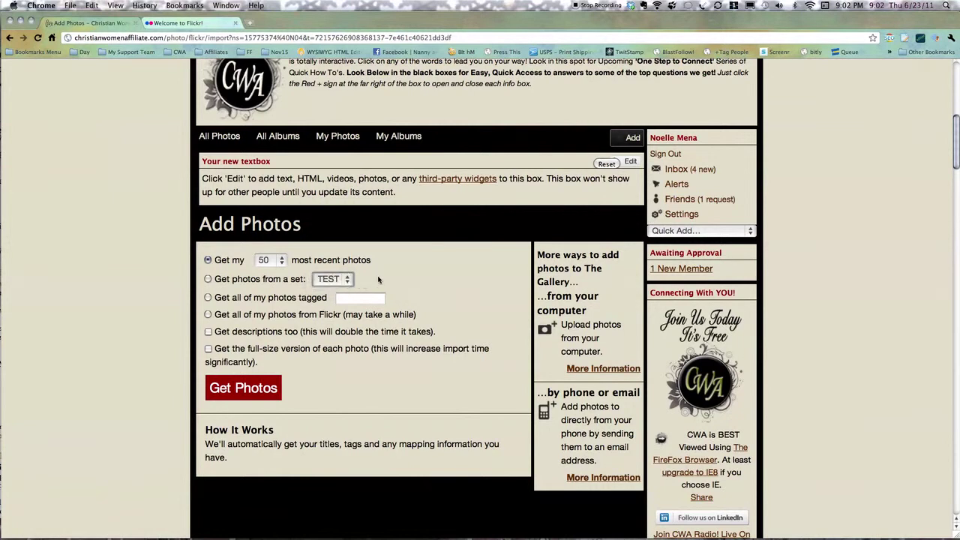
pyautogui.click(345, 297)
pyautogui.click(208, 260)
pyautogui.click(207, 332)
pyautogui.click(266, 389)
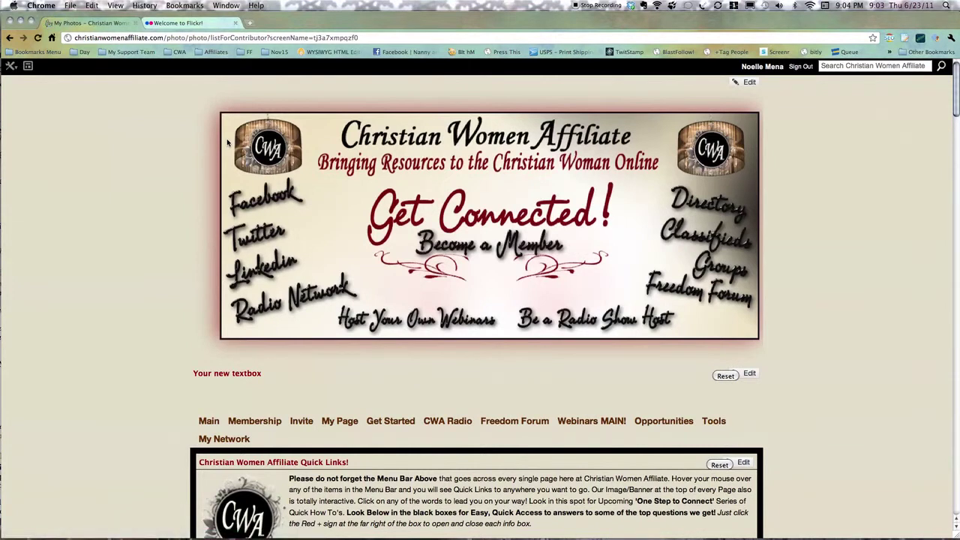
# Browse the 52 imported photos and check the Sort by options, keeping Latest.
pyautogui.scroll(-5, 831, 207)
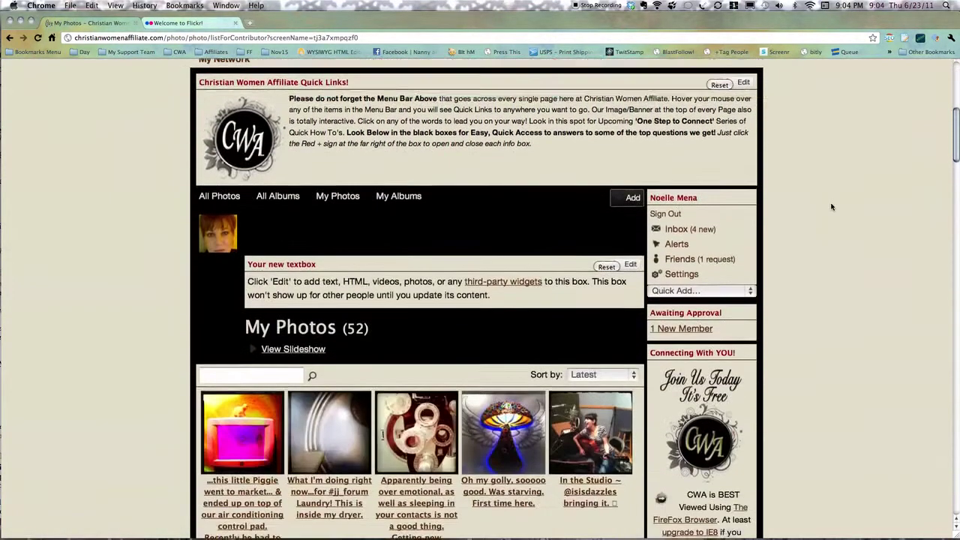
pyautogui.scroll(-2, 831, 207)
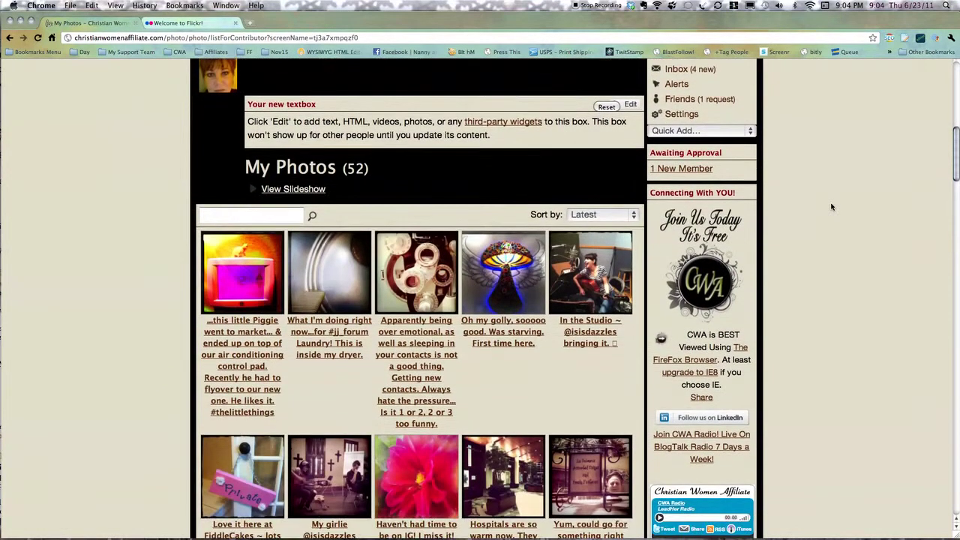
pyautogui.scroll(-1, 831, 207)
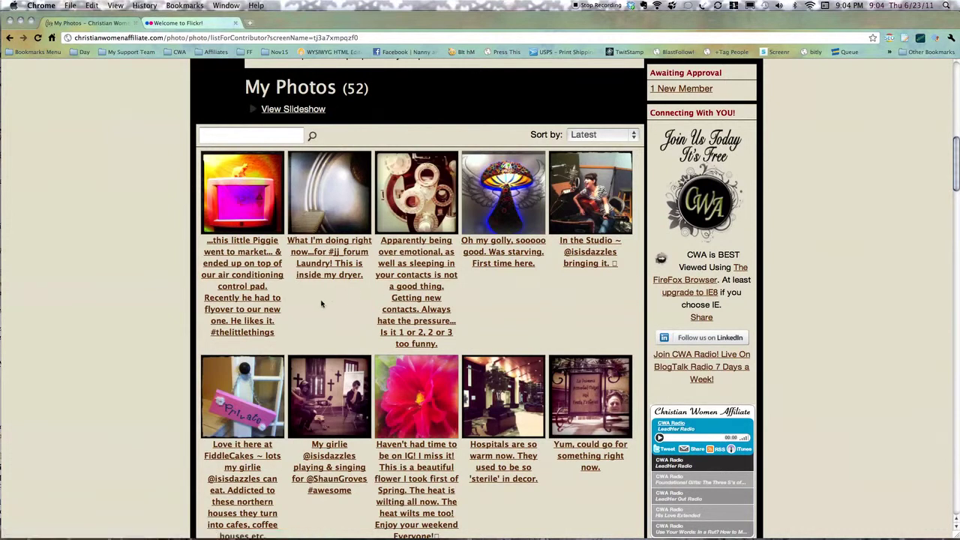
pyautogui.scroll(-7, 395, 416)
pyautogui.scroll(8, 395, 416)
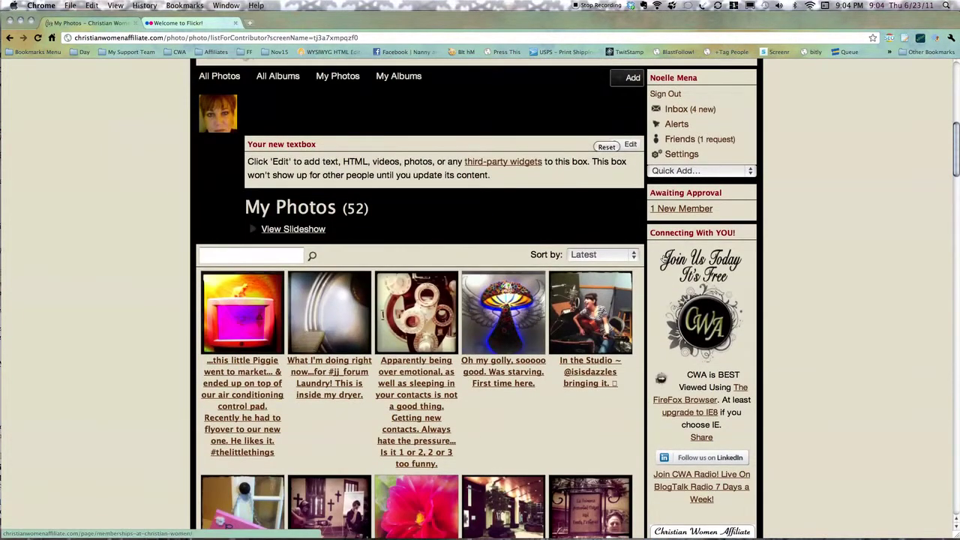
pyautogui.click(634, 257)
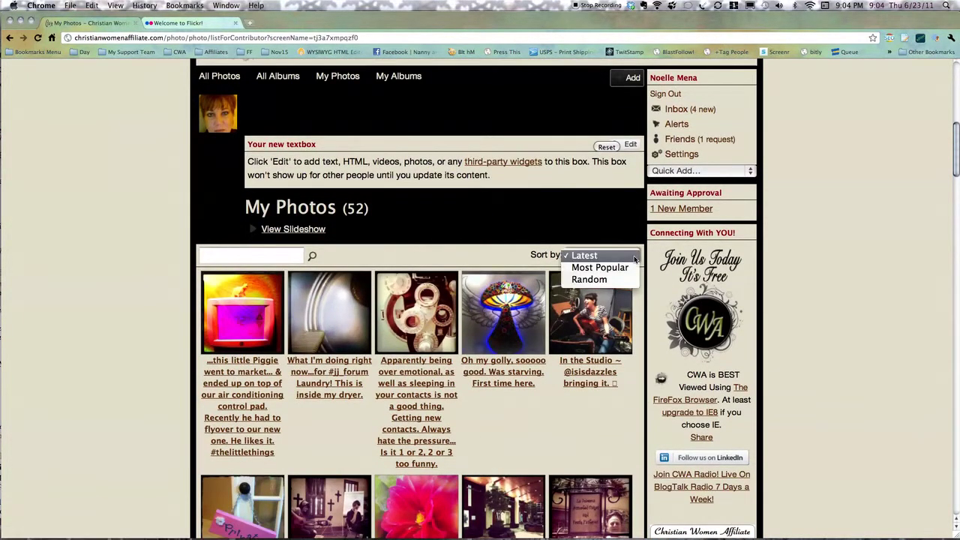
pyautogui.click(502, 257)
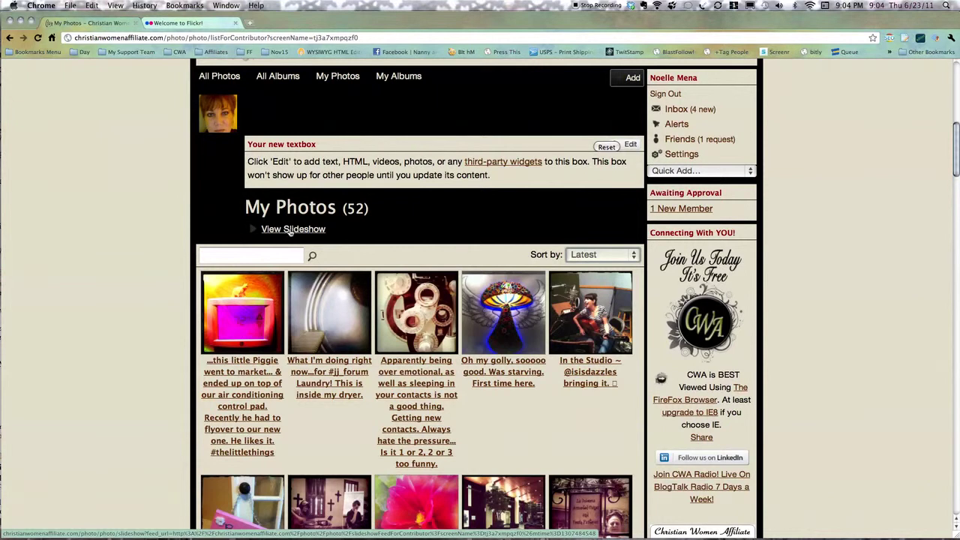
# Scroll back to the top of My Photos to reach the site menu bar.
pyautogui.scroll(4, 496, 229)
pyautogui.scroll(2, 495, 228)
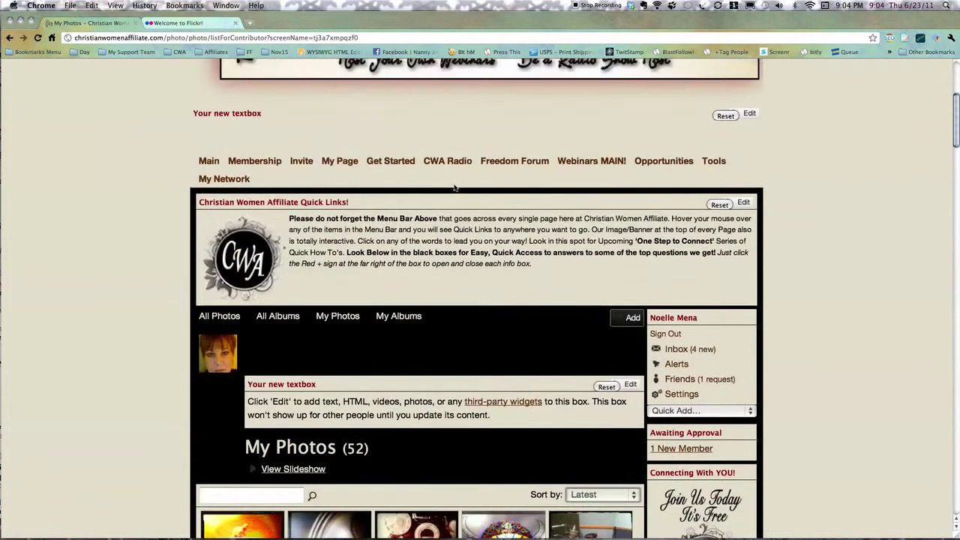
pyautogui.moveTo(340, 167)
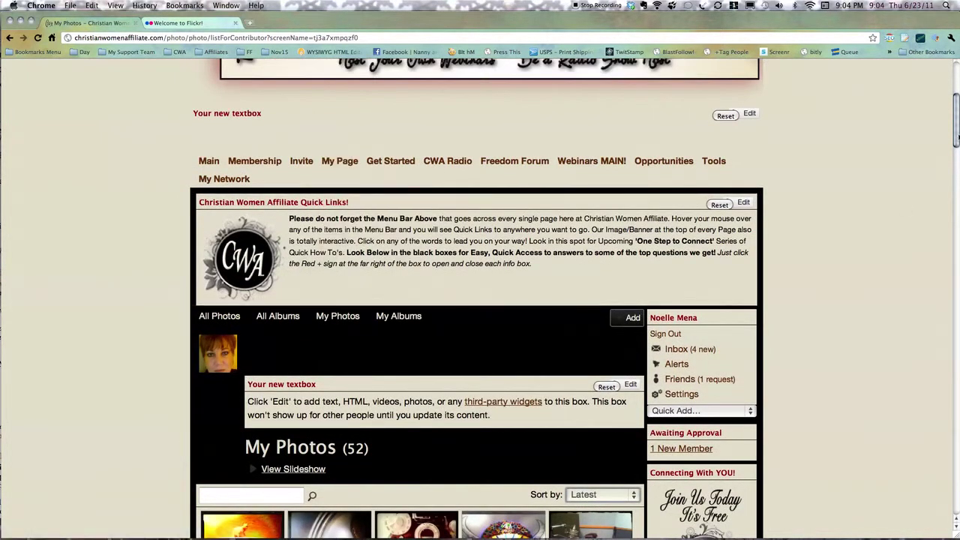
pyautogui.moveTo(289, 229); pyautogui.dragTo(950, 229)
pyautogui.moveTo(955, 130); pyautogui.dragTo(800, 162)
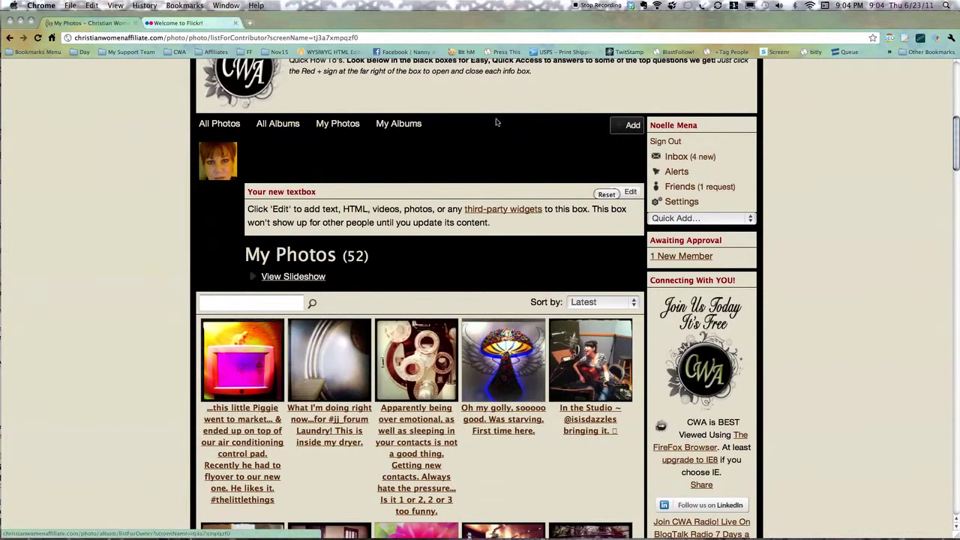
pyautogui.scroll(5, 485, 143)
# Open My Page and step the My Photos slideshow between the map portrait and clock scene.
pyautogui.click(330, 189)
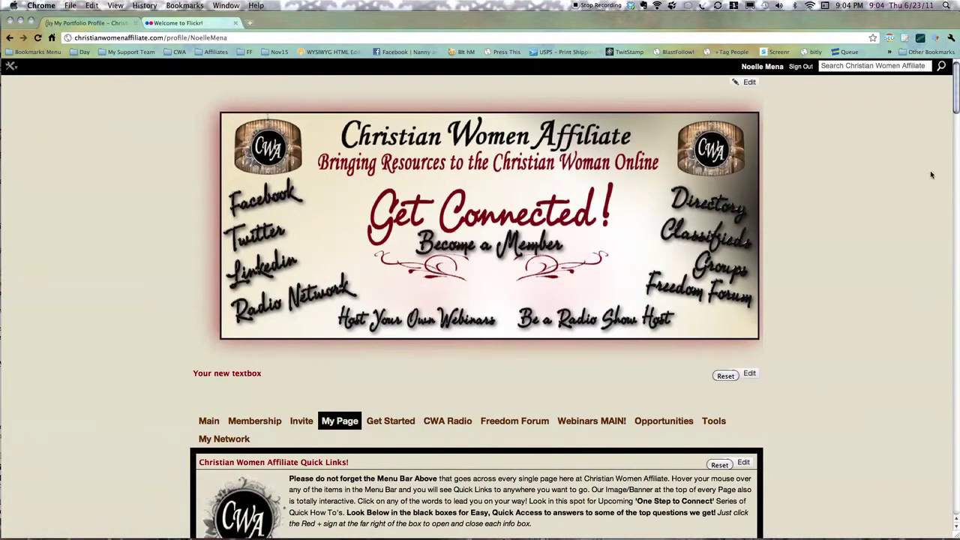
pyautogui.scroll(-10, 954, 150)
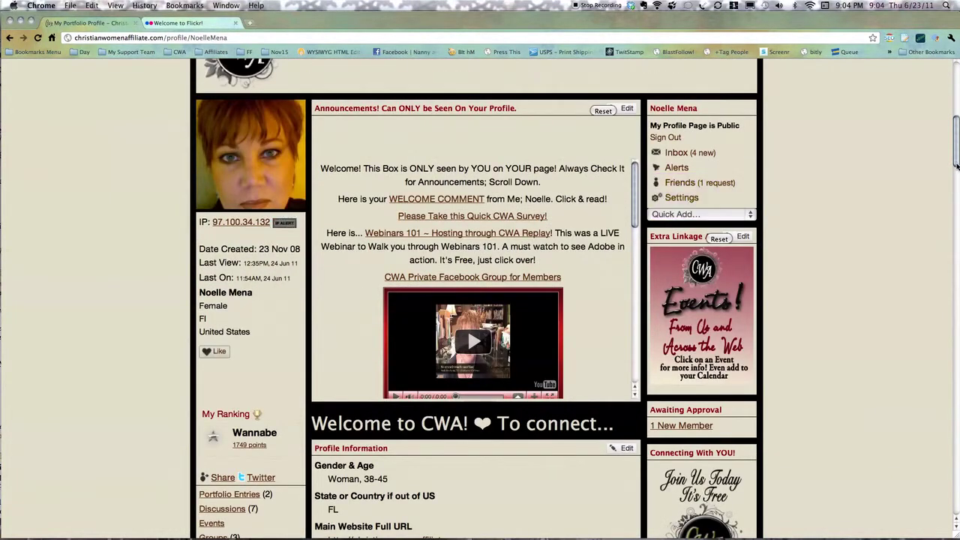
pyautogui.moveTo(955, 169); pyautogui.dragTo(957, 379)
pyautogui.moveTo(372, 388)
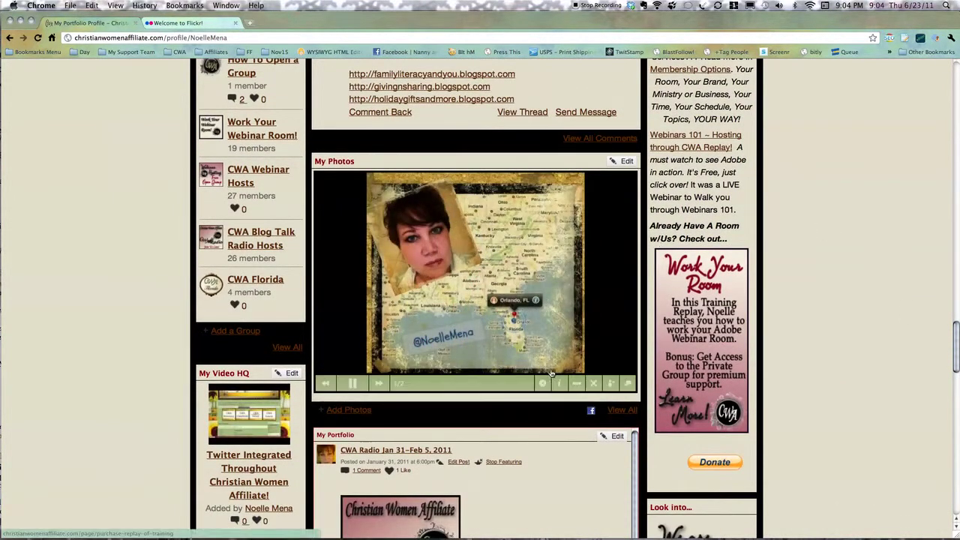
pyautogui.click(378, 383)
pyautogui.click(378, 383)
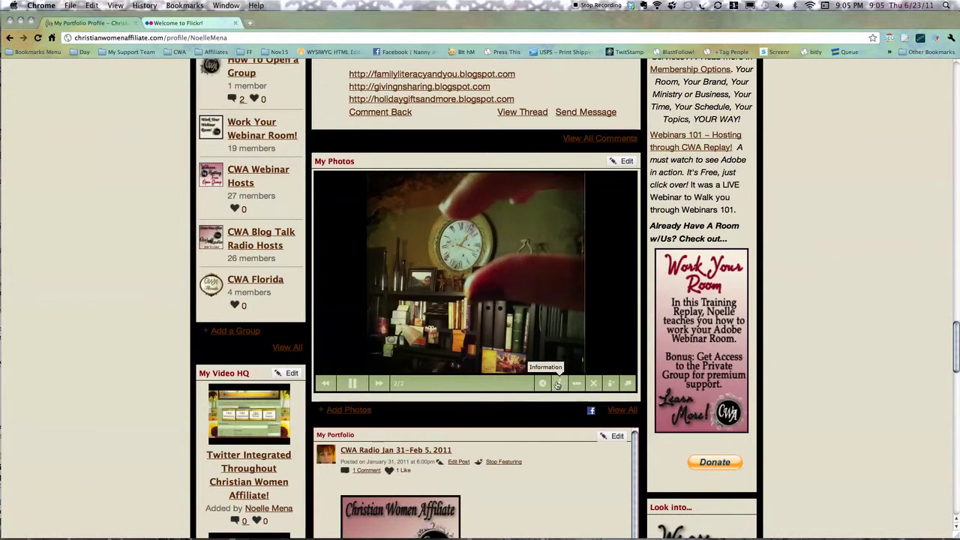
# Copy the My Photos slideshow embed code, close the Embed panel, and return to the page top.
pyautogui.click(608, 385)
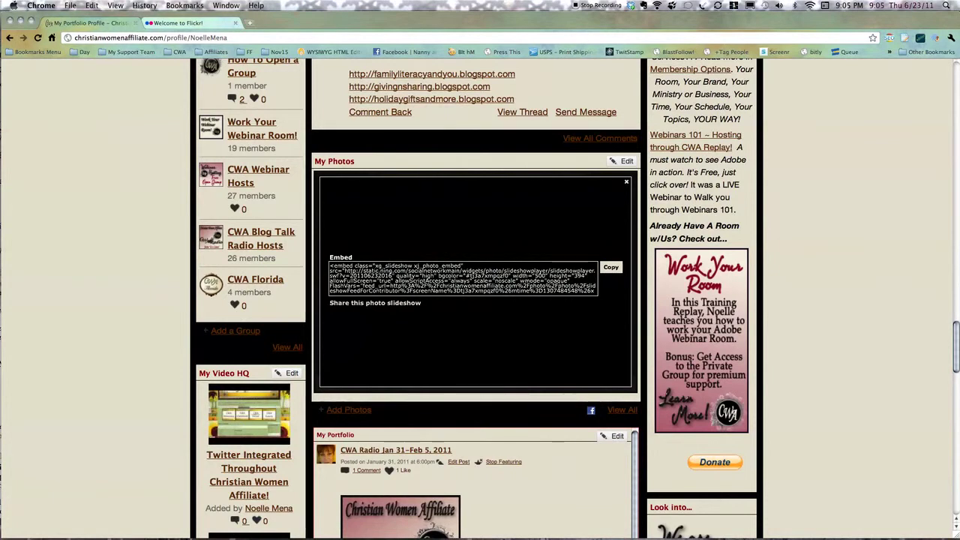
pyautogui.click(611, 267)
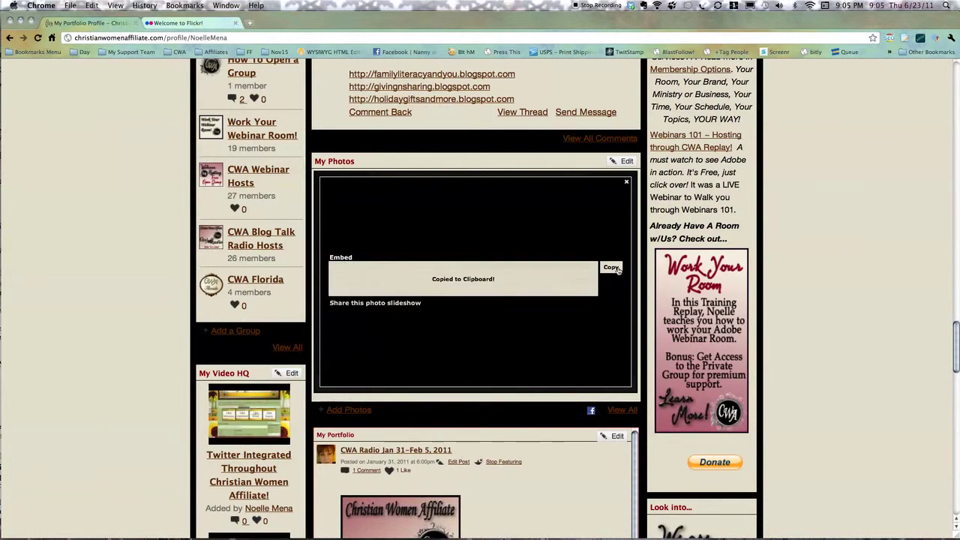
pyautogui.click(627, 182)
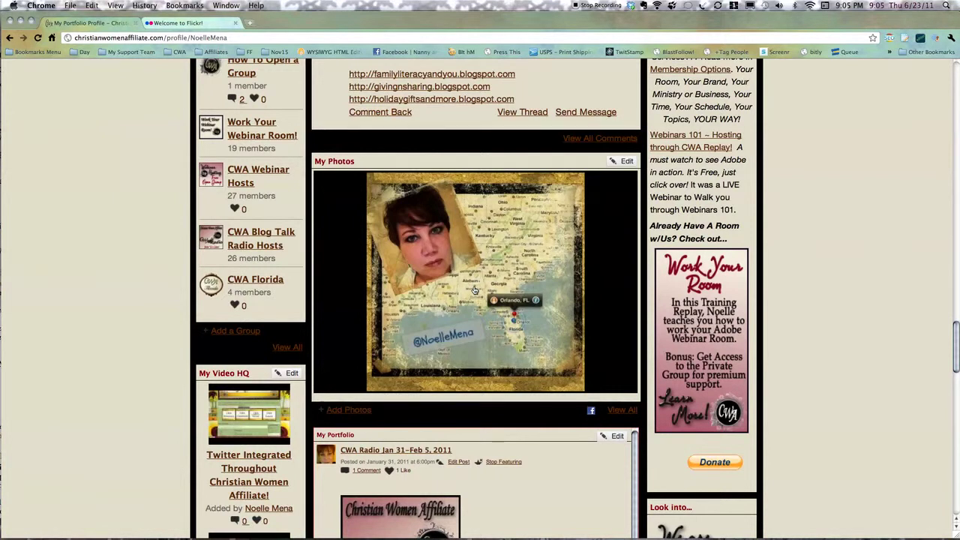
pyautogui.scroll(15, 818, 245)
pyautogui.scroll(15, 819, 246)
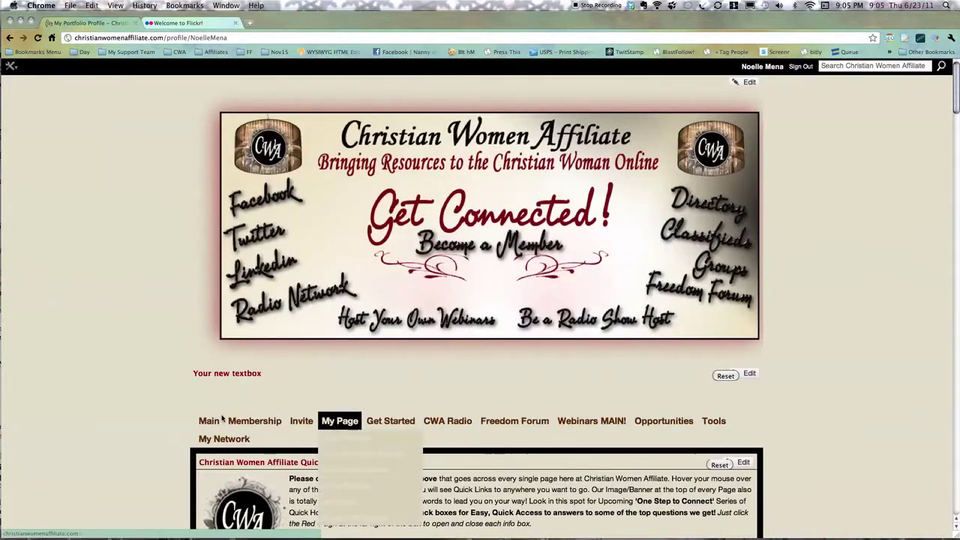
# Go to the Main page, click into the status box, and scroll down to The Gallery.
pyautogui.click(209, 424)
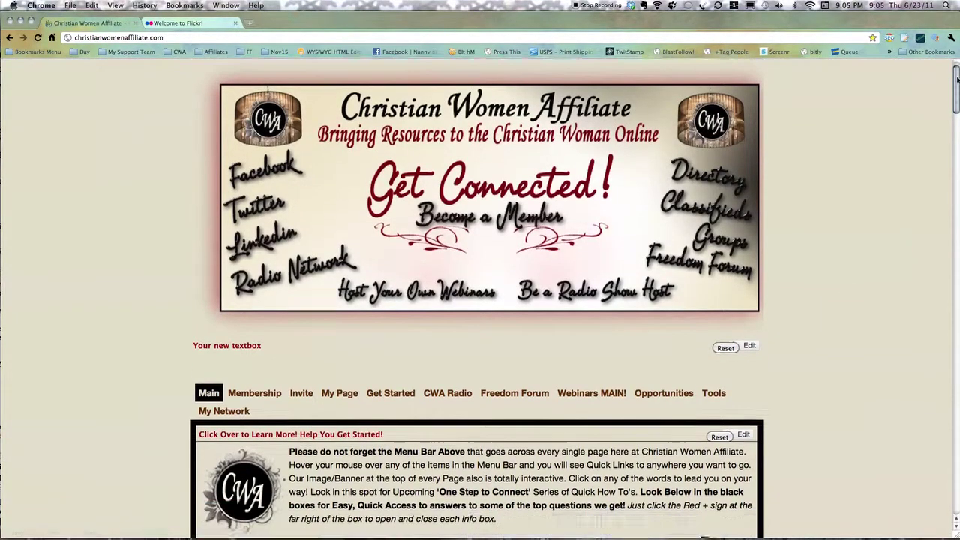
pyautogui.moveTo(957, 80); pyautogui.dragTo(957, 149)
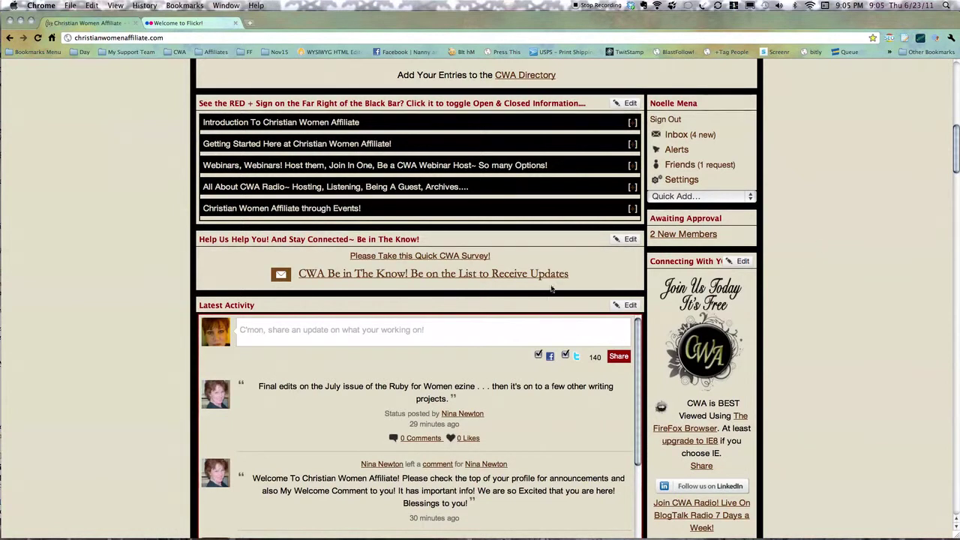
pyautogui.click(439, 332)
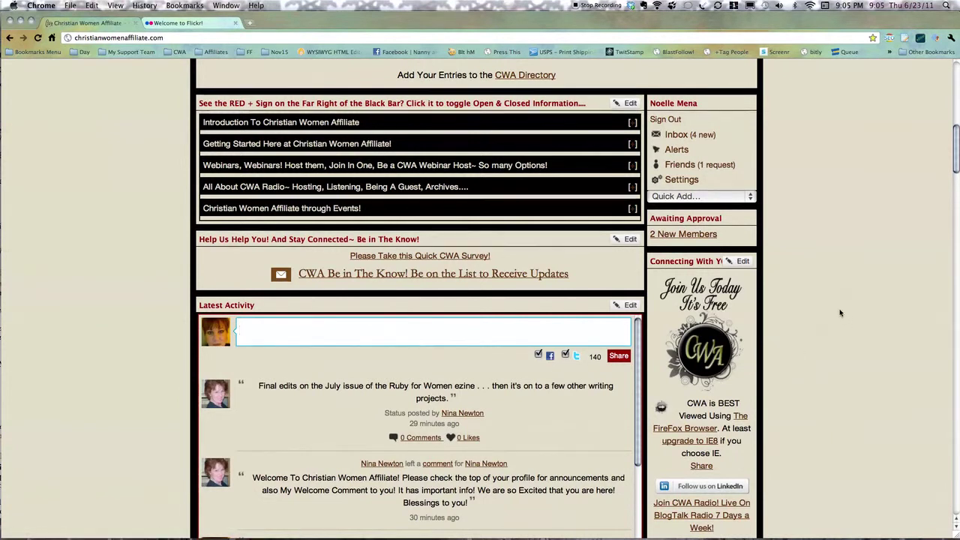
pyautogui.scroll(-3, 840, 313)
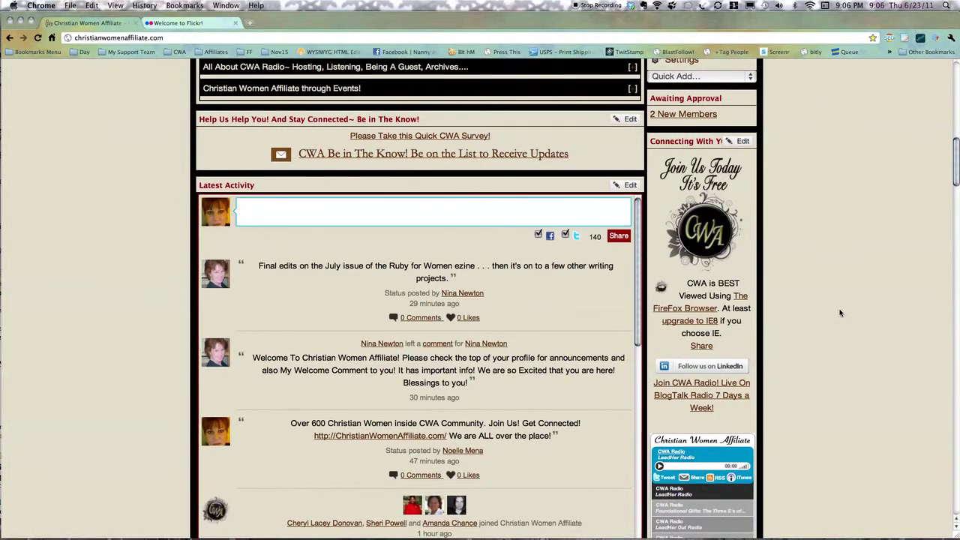
pyautogui.scroll(-20, 840, 312)
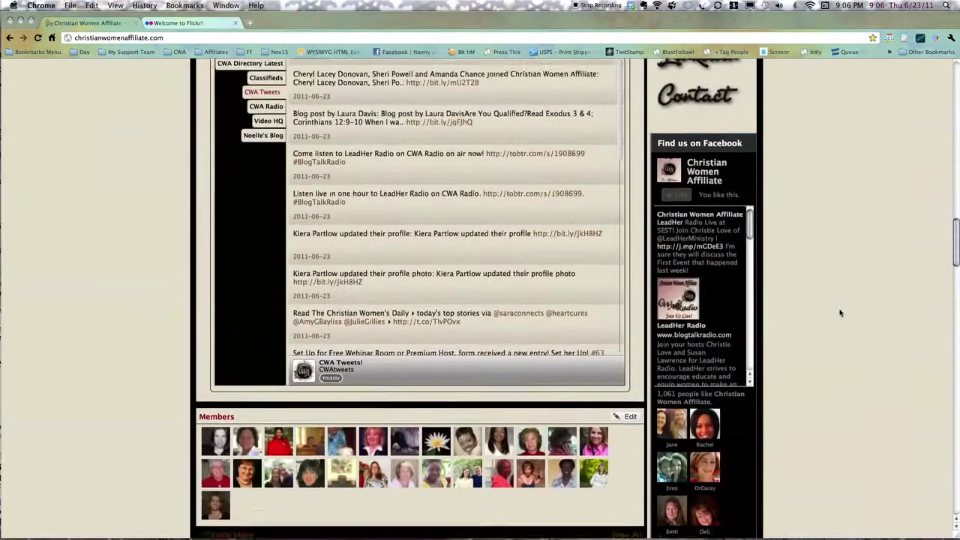
pyautogui.scroll(-15, 840, 313)
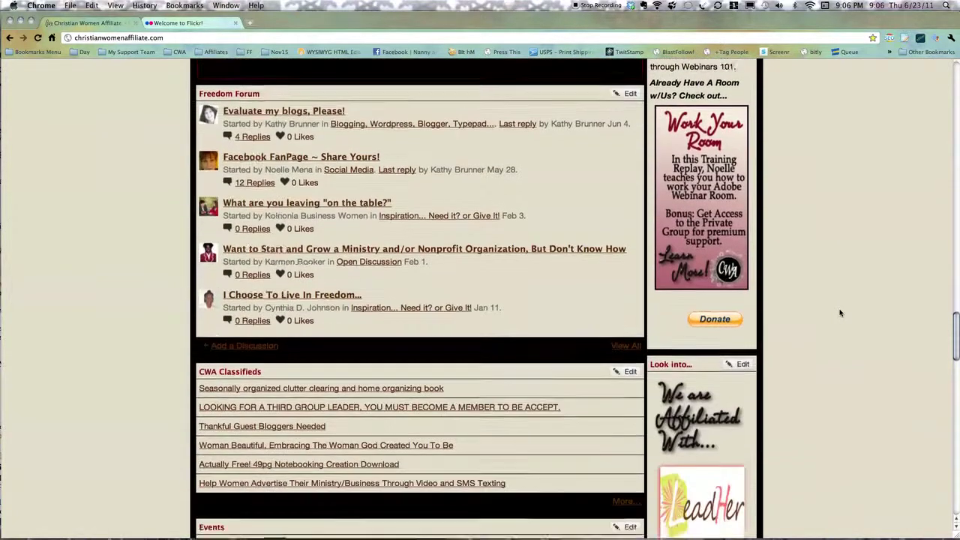
pyautogui.scroll(-15, 840, 313)
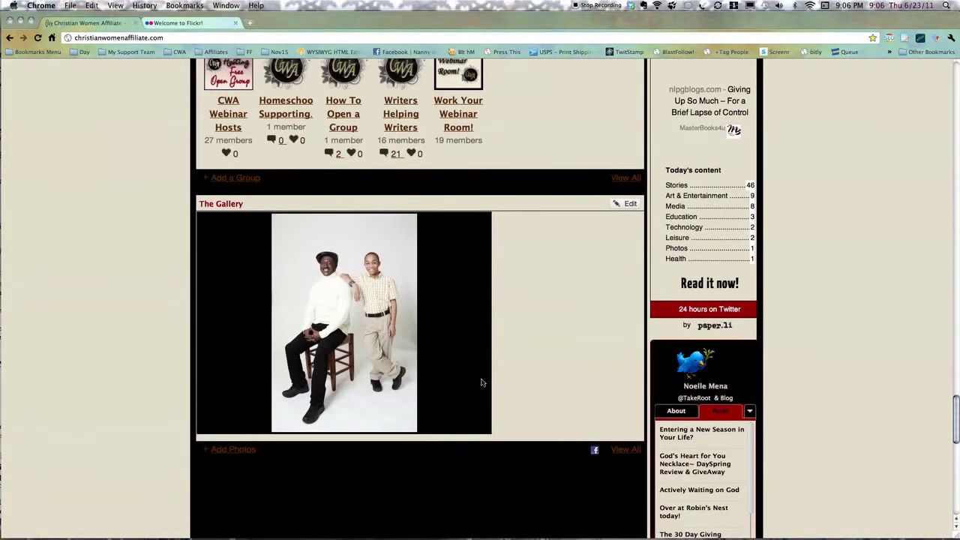
# Advance The Gallery slideshow three photos, then scroll back up to the welcome box.
pyautogui.moveTo(390, 382)
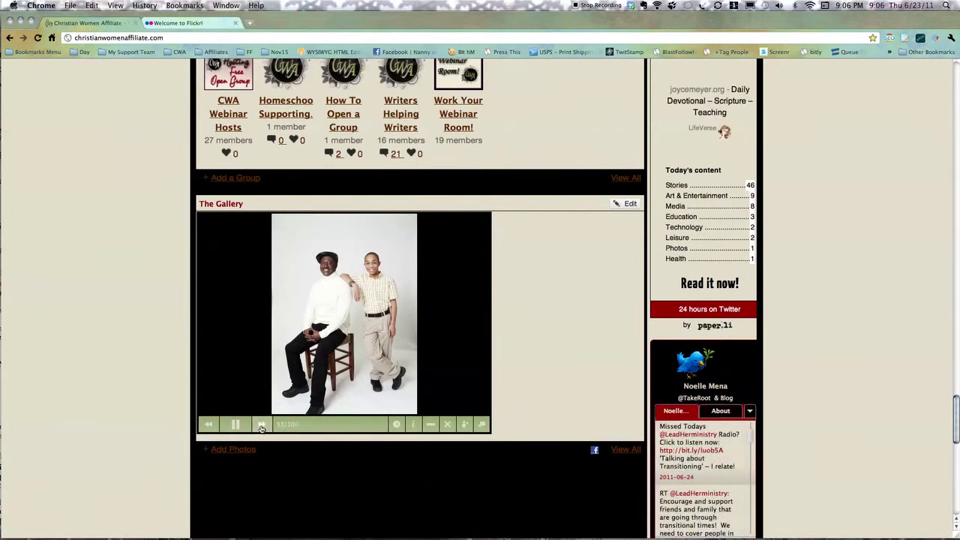
pyautogui.click(262, 424)
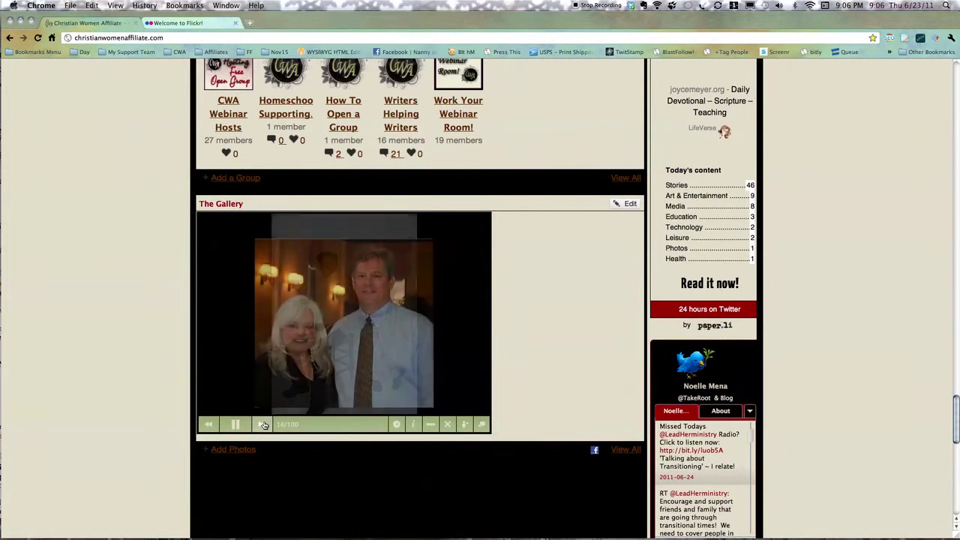
pyautogui.click(262, 424)
pyautogui.click(263, 424)
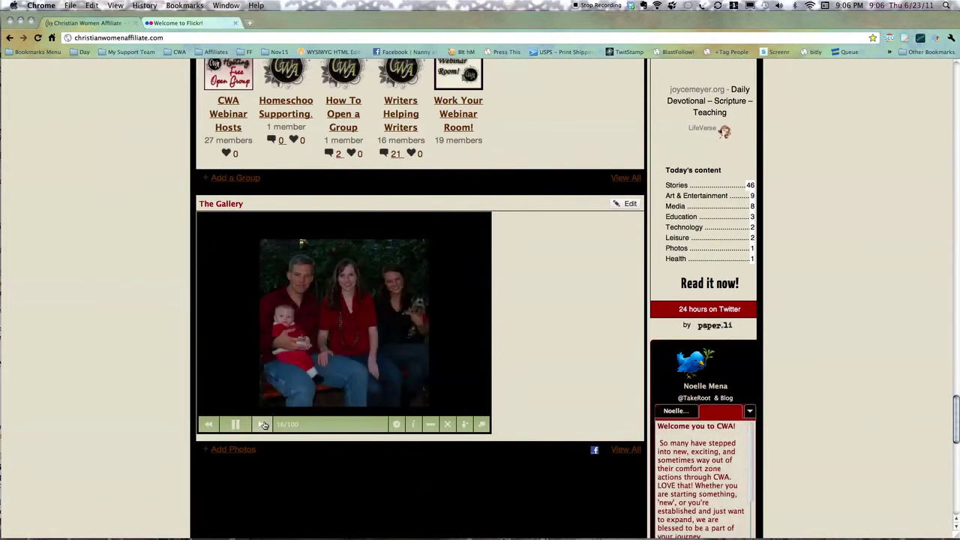
pyautogui.scroll(5, 263, 424)
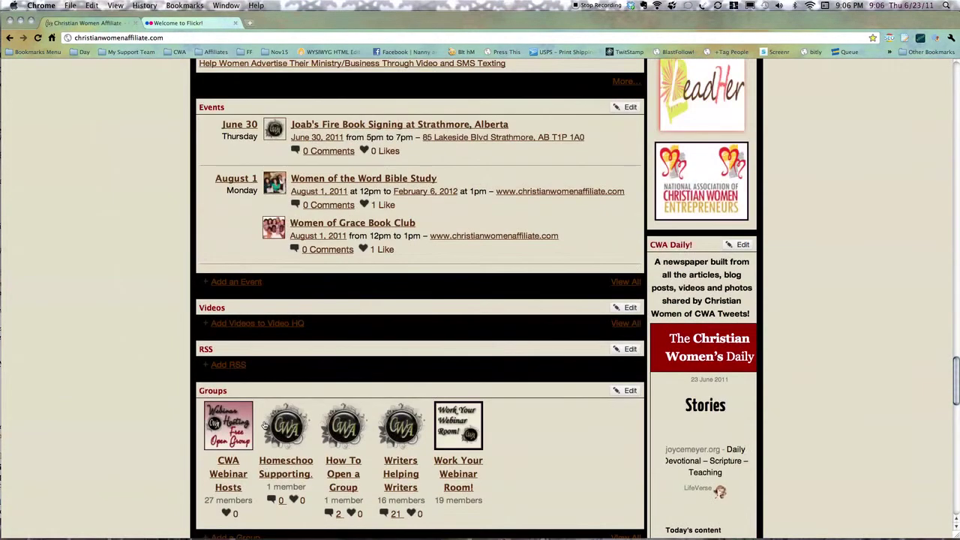
pyautogui.scroll(15, 264, 425)
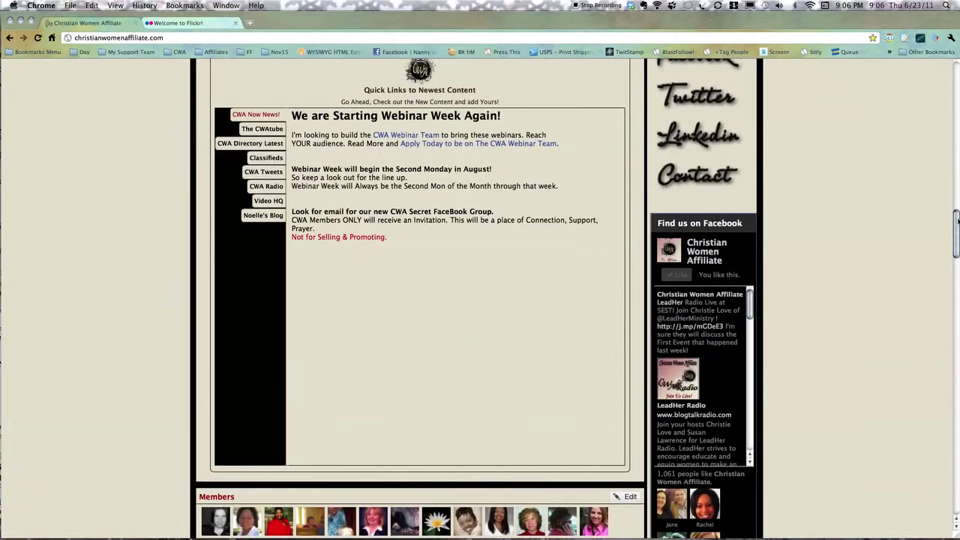
pyautogui.moveTo(957, 220); pyautogui.dragTo(926, 95)
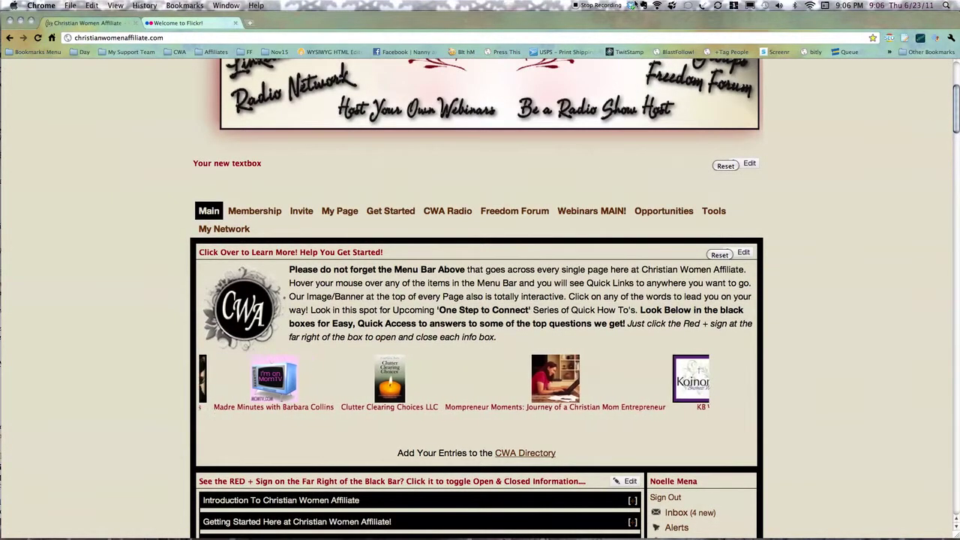